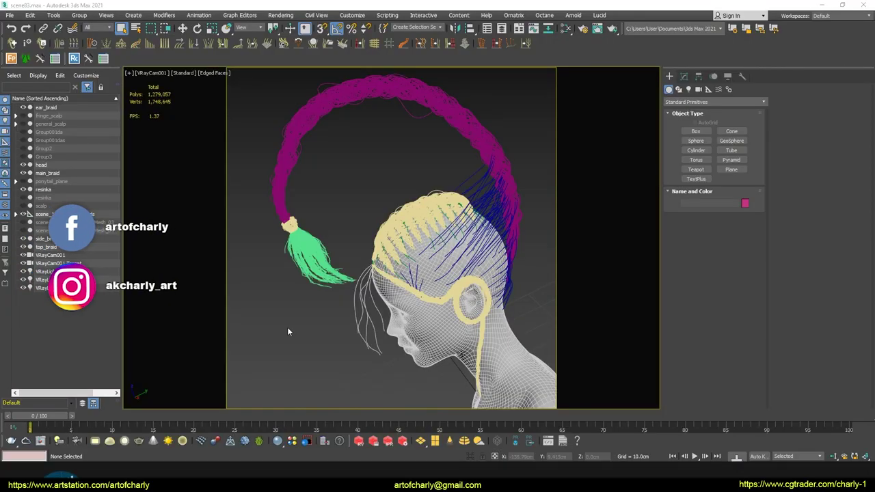
- Show HairFromCurves1's Ornatrix modifier stack in the Modify panel
click(684, 76)
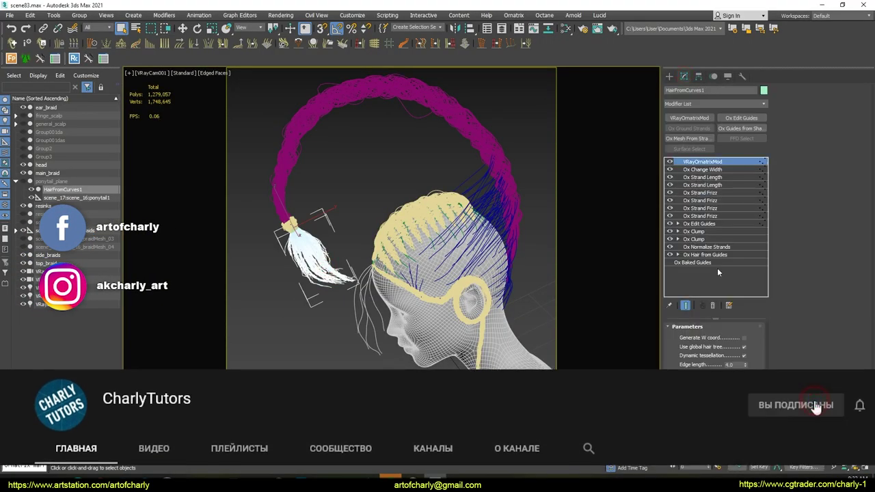
- Inspect Hair from Guides on HairFromCurves1 and Hair from Mesh Strips on resinka
click(711, 254)
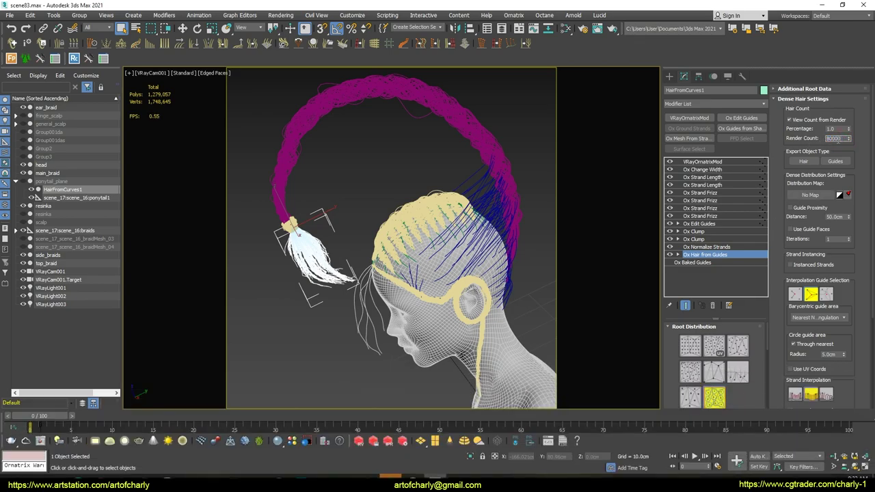
click(293, 223)
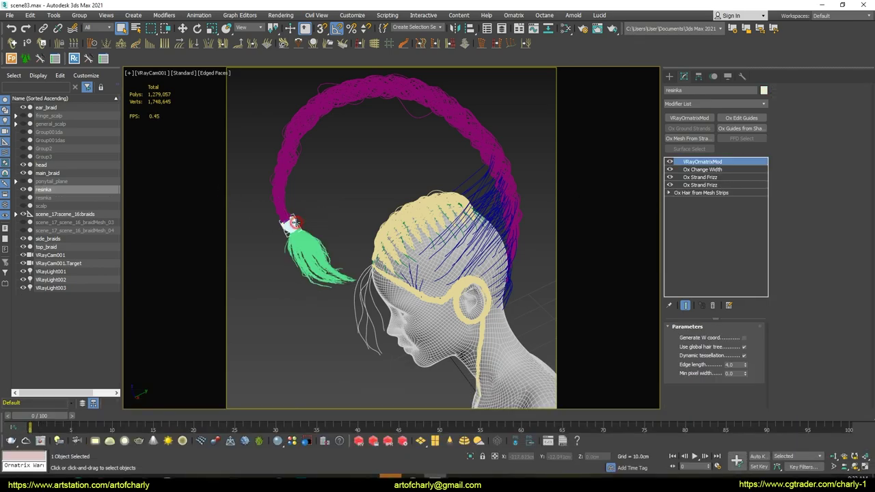
click(682, 193)
drag(673, 369, 662, 234)
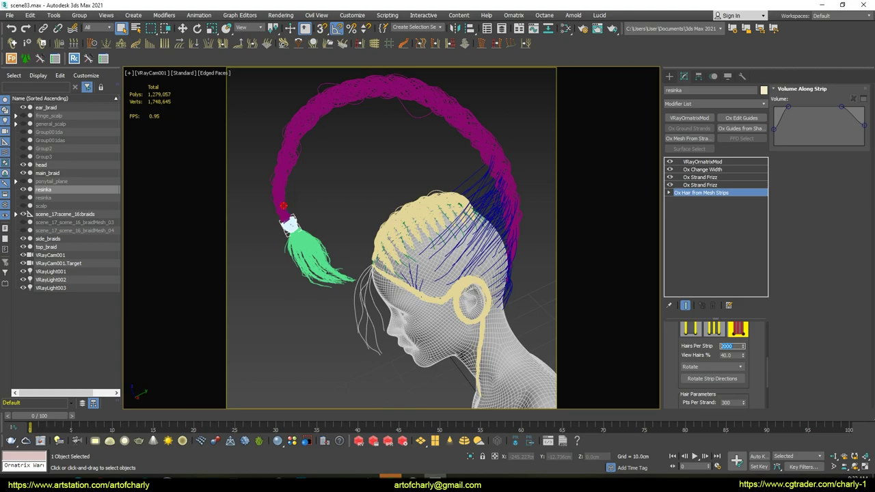
- Inspect main_braid's Hair from Mesh Strips settings, then select the side hair object
click(283, 205)
click(717, 194)
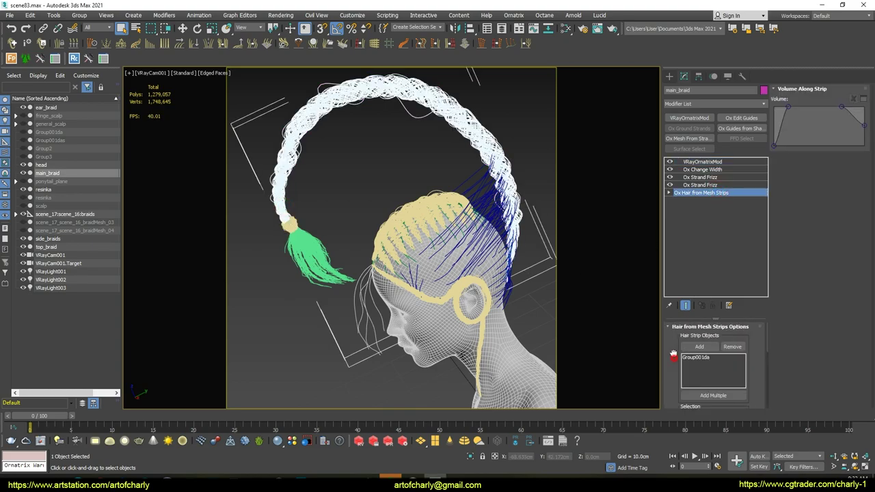
drag(673, 356, 672, 243)
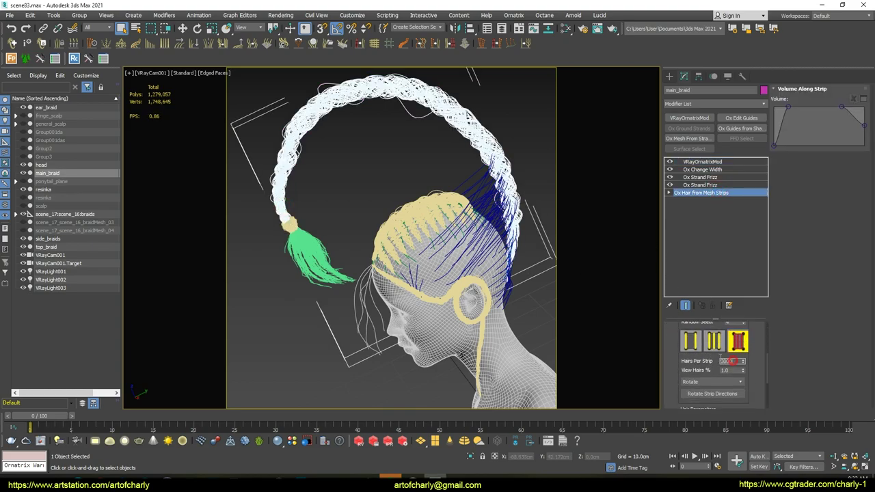
click(481, 181)
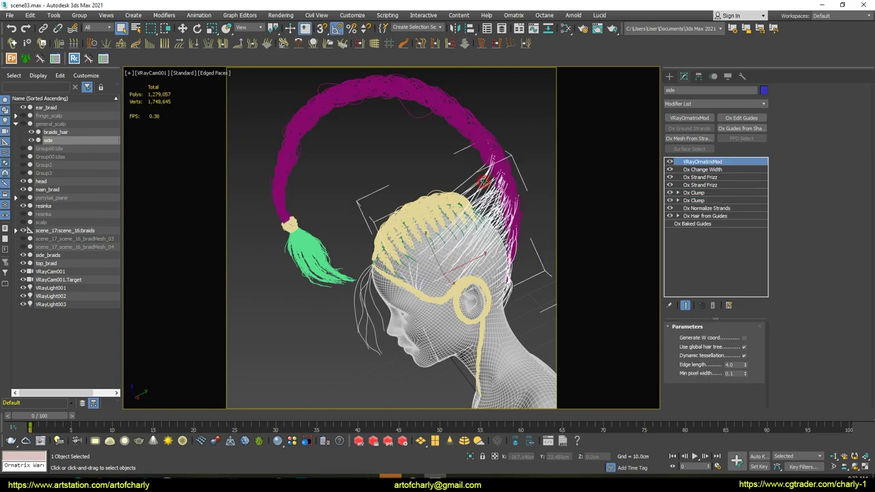
- Check the side hair's guide density and top_braid's 3000 hairs per strip
click(721, 217)
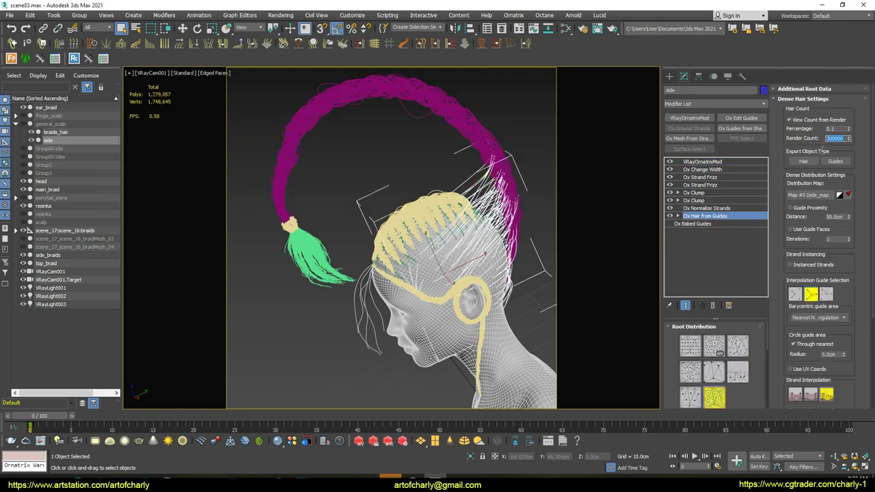
click(411, 200)
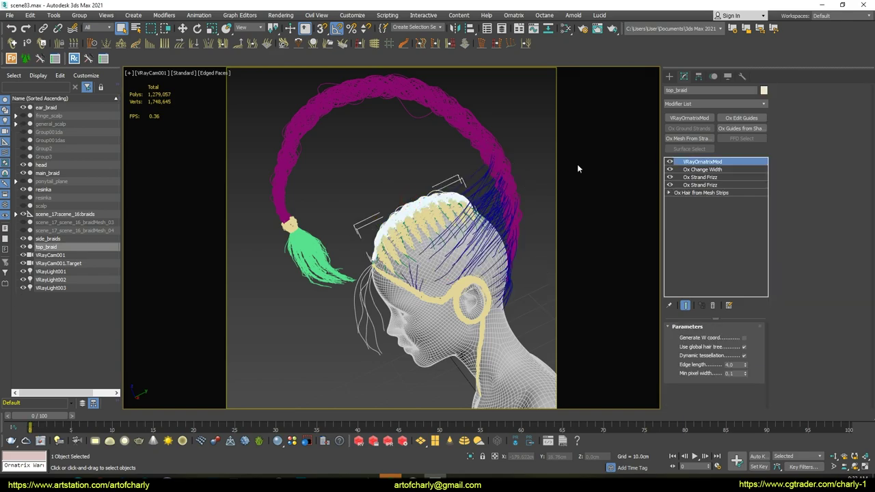
click(717, 193)
scroll(672, 387, down, 3)
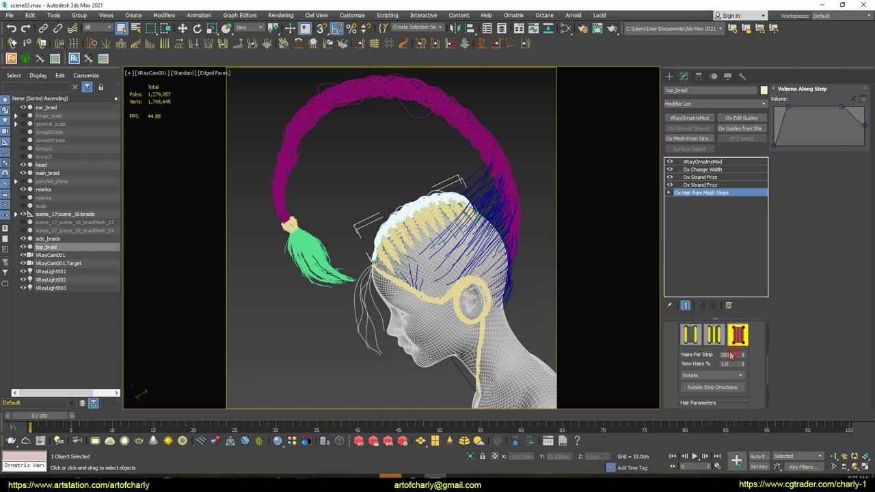
- Check side_braids' 1000 hairs per strip, then select the head mesh
click(386, 248)
click(711, 192)
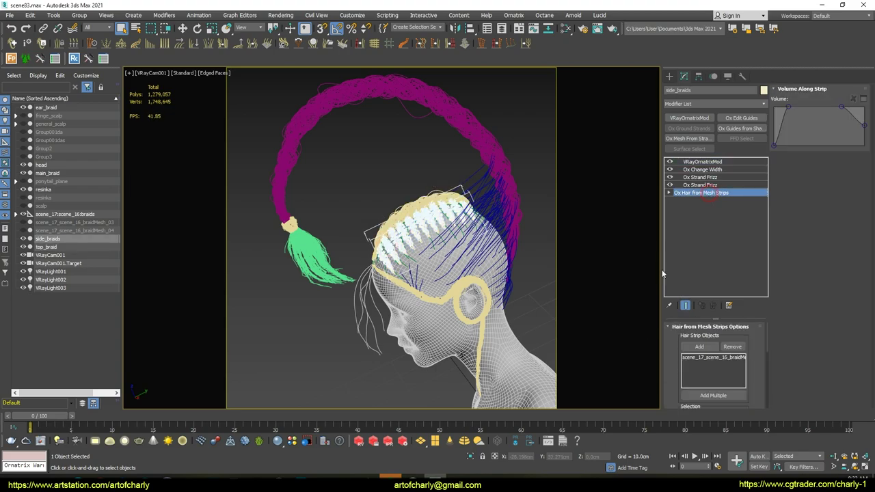
scroll(675, 387, down, 5)
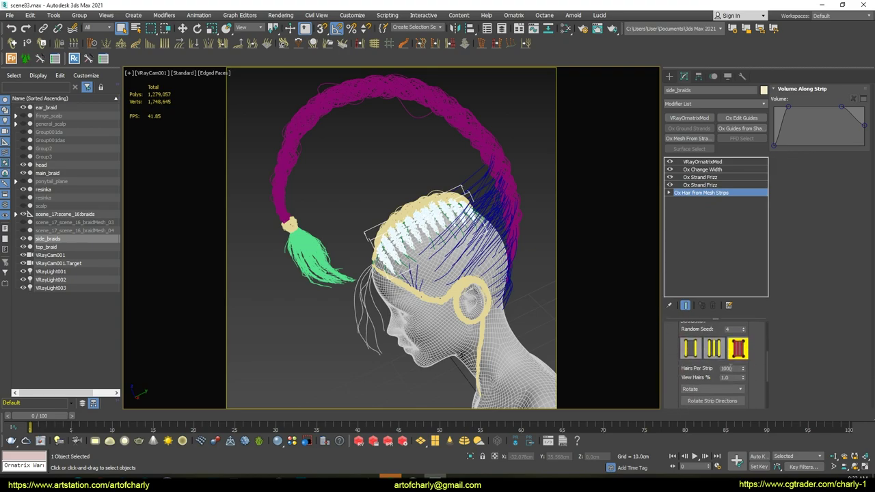
click(416, 293)
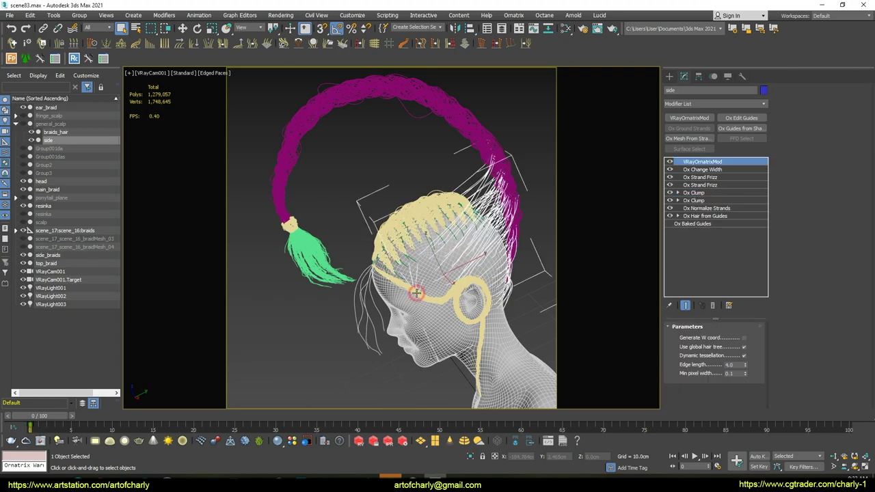
click(426, 300)
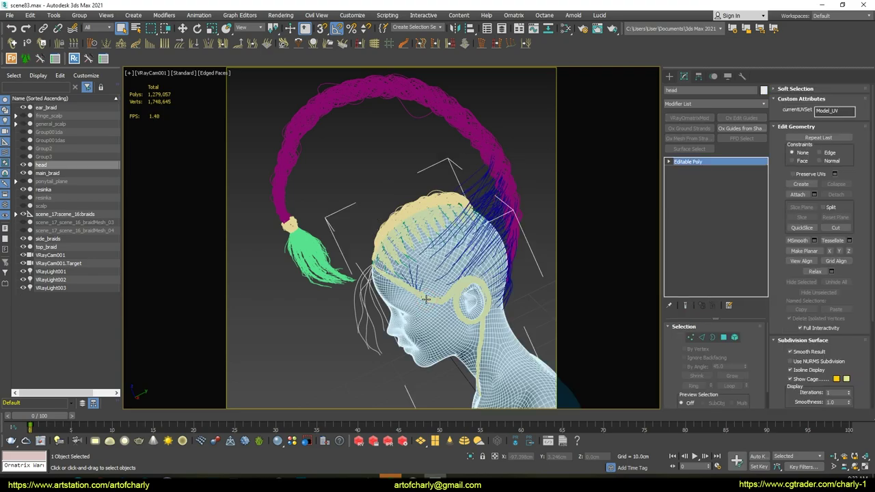
- Inspect ear_braid's Hair from Mesh Strips settings
click(425, 299)
click(702, 194)
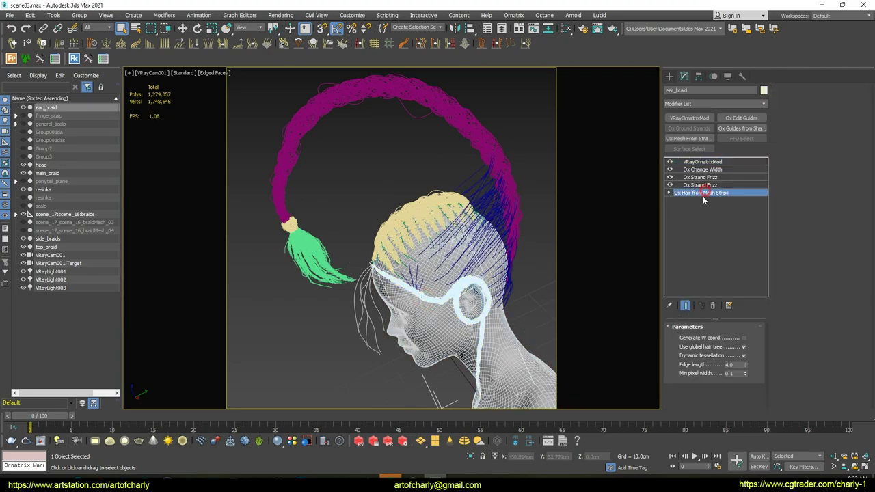
scroll(675, 384, down, 3)
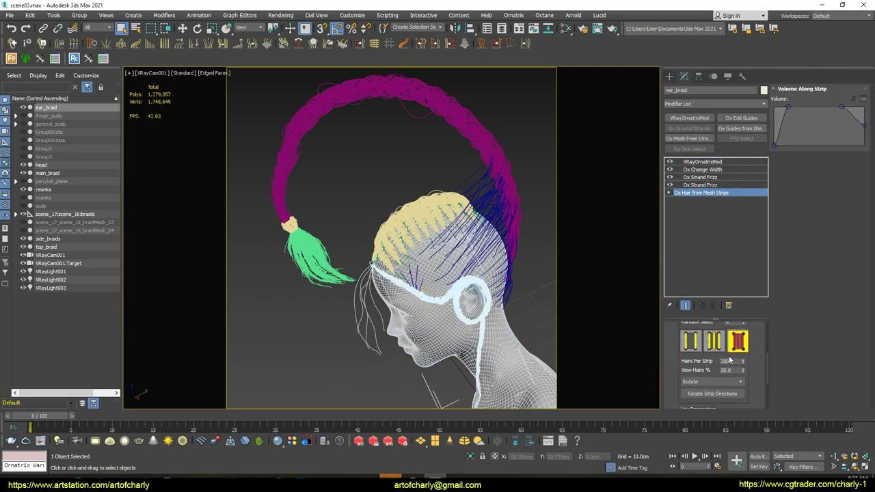
scroll(731, 360, down, 1)
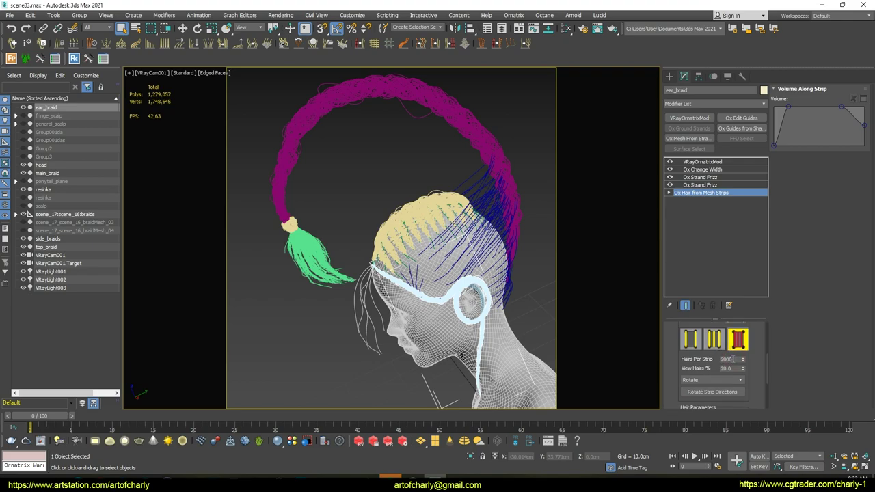
- Review the face hair's Hair from Guides settings (12000 render count), then deselect it
click(376, 349)
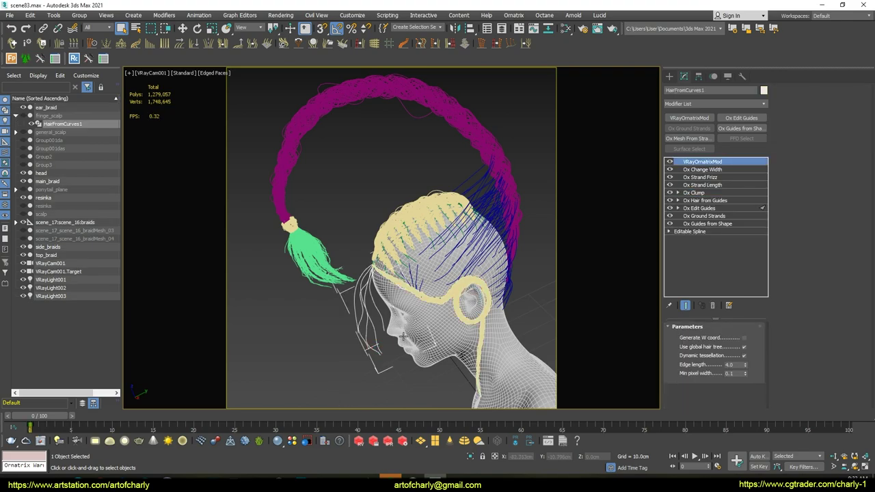
click(712, 201)
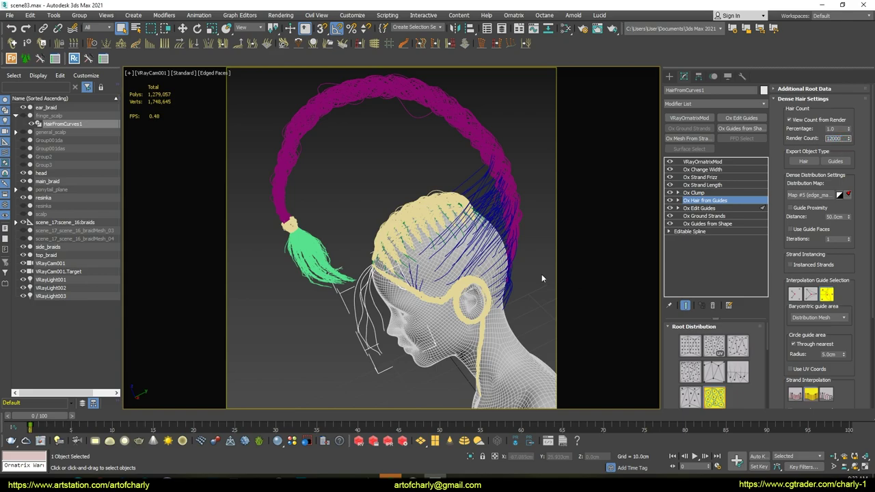
click(319, 371)
- Make V-Ray GPU 5 hotfix 2 the renderer in Render Setup
key(F10)
click(537, 104)
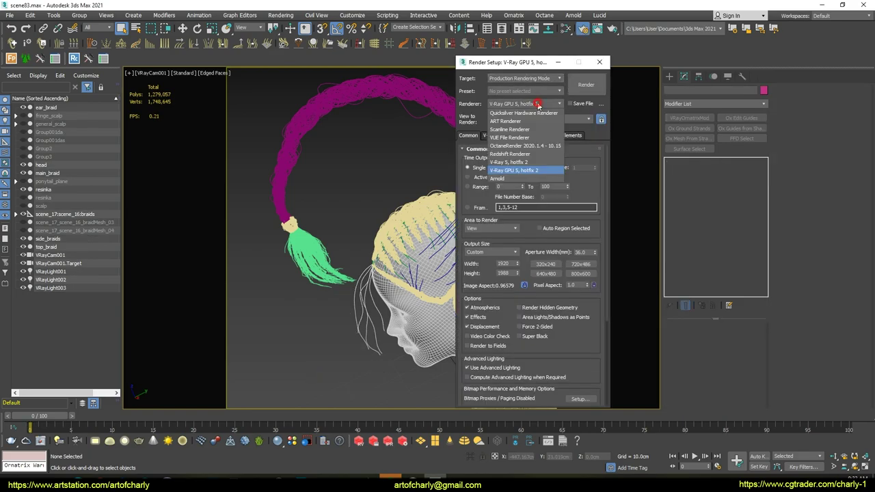
click(509, 170)
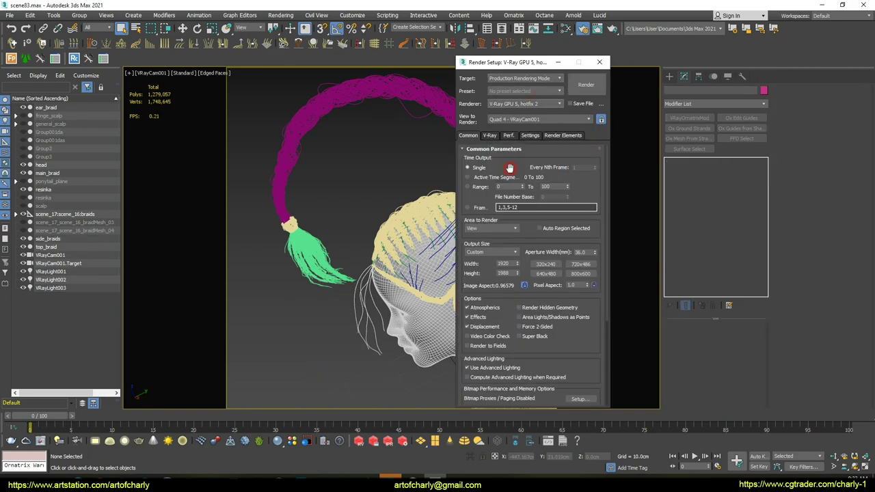
- Check light cache and render devices with both RTX 2080 Ti GPUs, then render
click(491, 135)
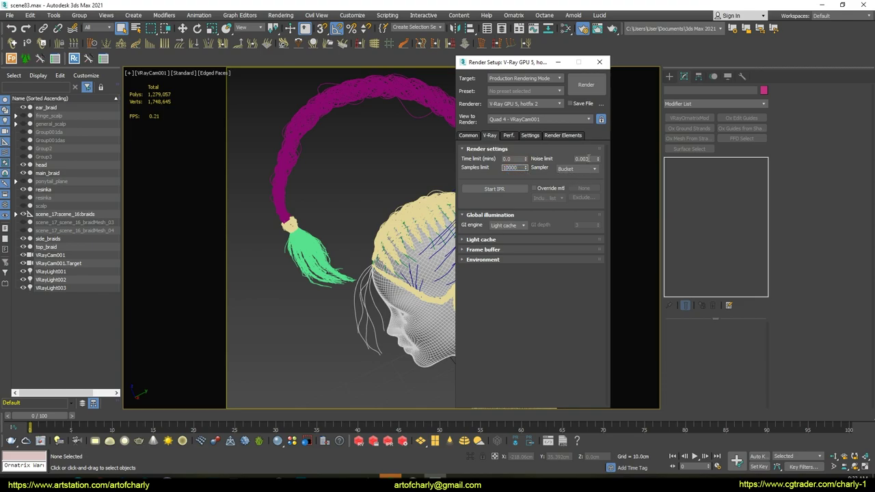
click(491, 240)
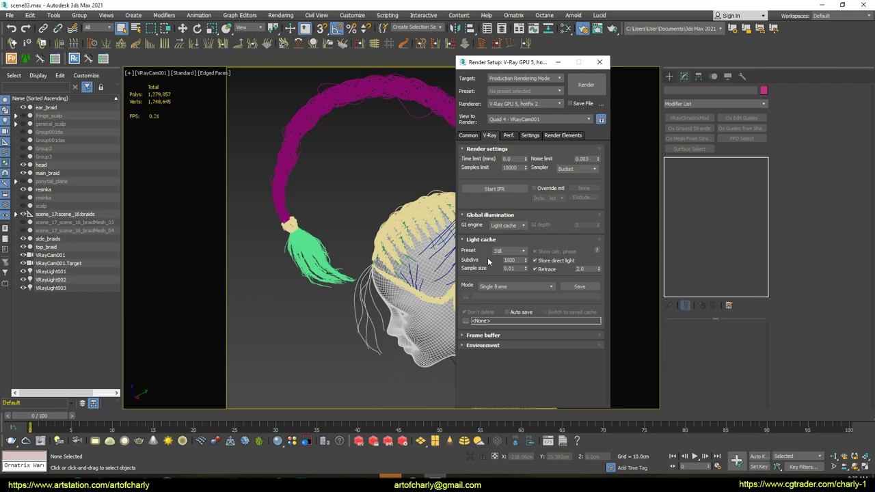
click(509, 136)
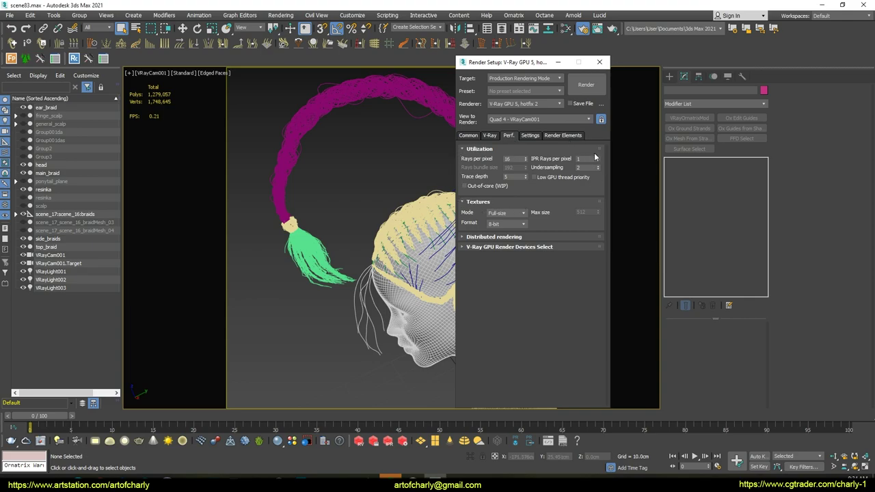
click(486, 248)
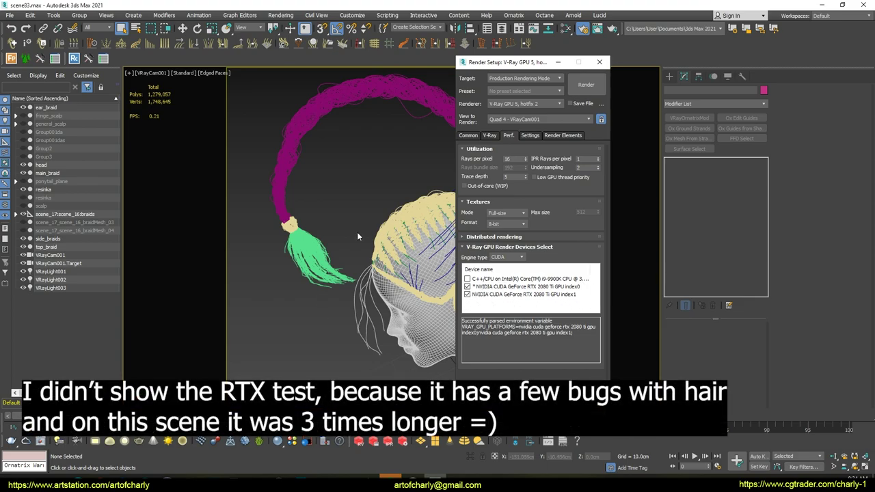
click(586, 85)
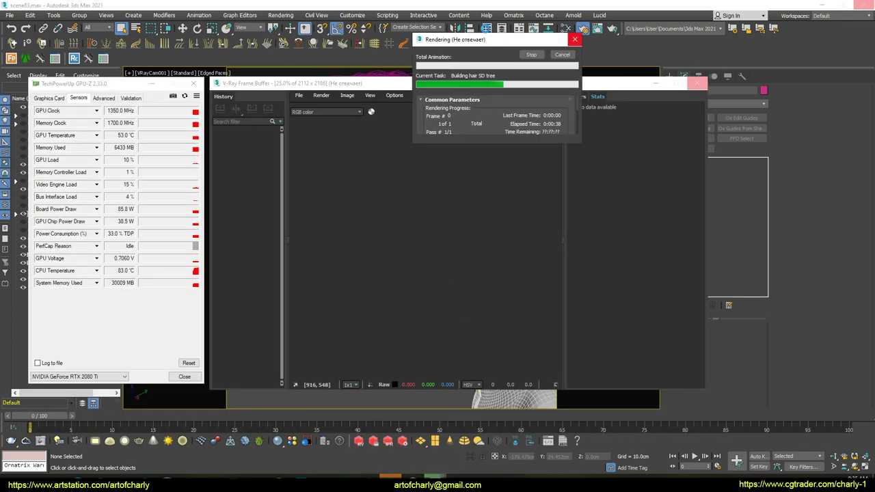
- Move the progress window aside while V-Ray finishes the 2112×2186 render
drag(480, 42, 750, 139)
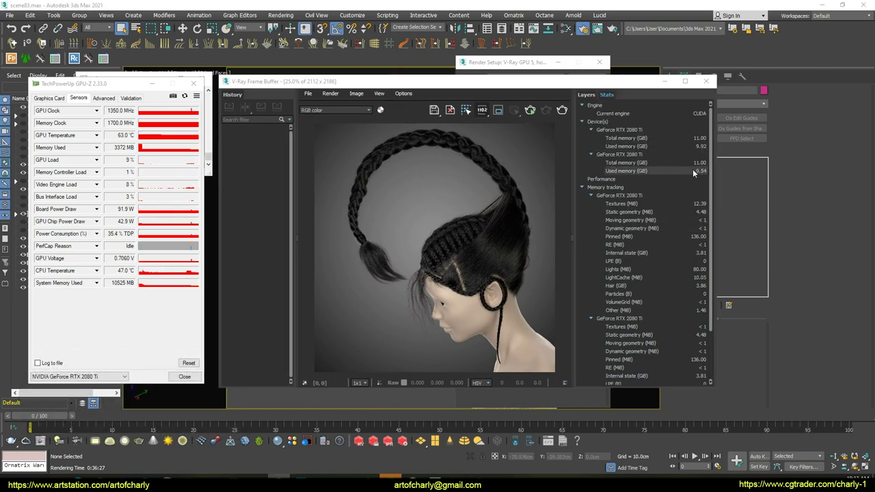
mouse_move(711, 171)
mouse_down()
mouse_move(712, 220)
mouse_move(716, 165)
mouse_up()
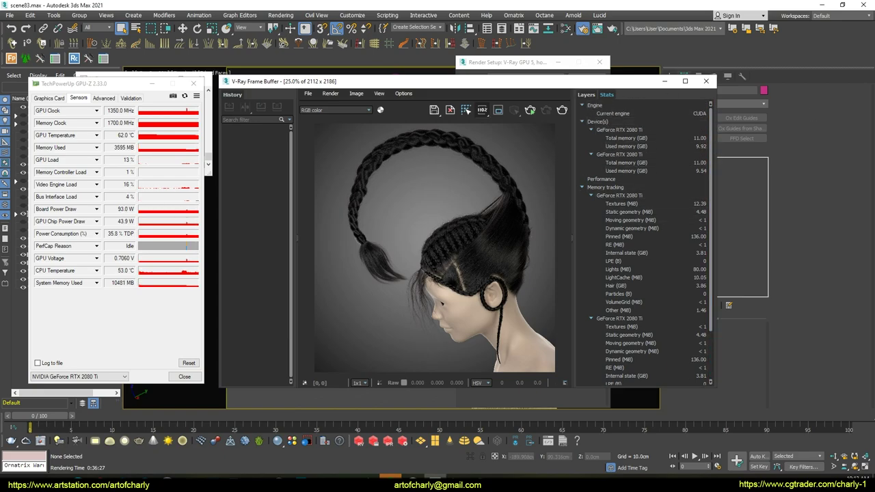
scroll(478, 291, up, 2)
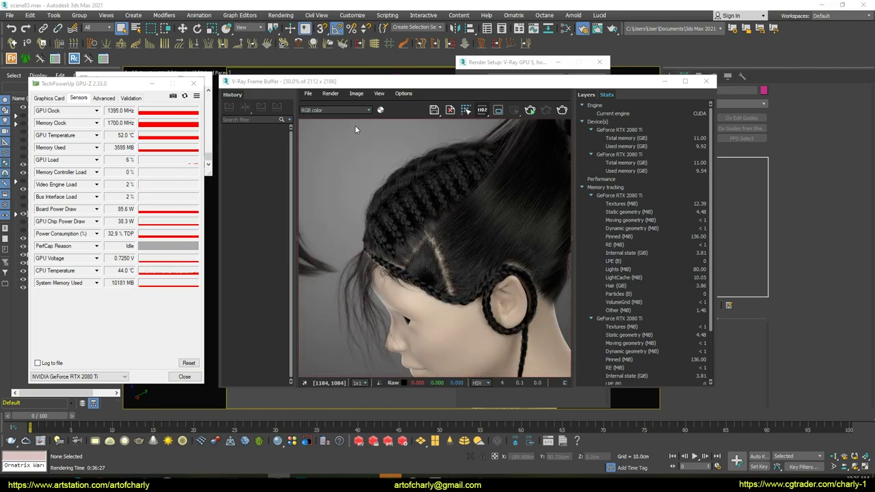
click(356, 93)
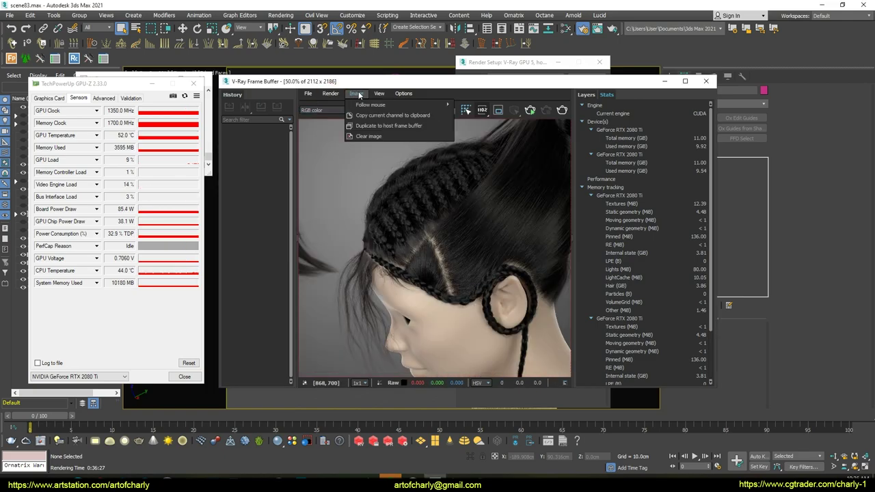
mouse_move(391, 115)
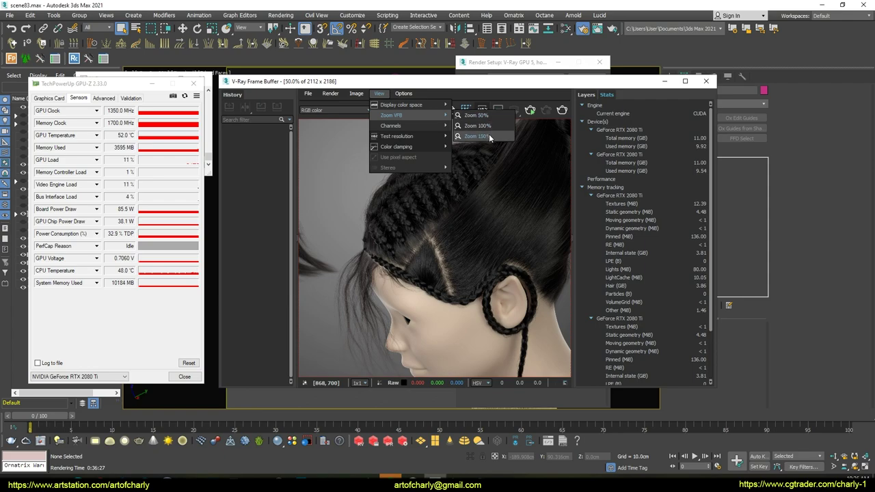
click(488, 130)
mouse_move(368, 307)
middle_down()
mouse_move(403, 198)
mouse_move(401, 225)
mouse_move(421, 189)
mouse_move(463, 255)
mouse_move(379, 165)
mouse_move(443, 266)
mouse_move(423, 241)
mouse_move(441, 195)
mouse_move(400, 294)
mouse_move(436, 235)
mouse_move(491, 244)
mouse_move(376, 264)
mouse_move(451, 262)
mouse_move(424, 260)
mouse_move(369, 226)
mouse_move(435, 254)
mouse_move(420, 298)
mouse_move(463, 218)
mouse_move(461, 183)
mouse_move(448, 199)
mouse_move(449, 187)
mouse_move(469, 295)
mouse_move(469, 205)
mouse_move(469, 364)
mouse_move(460, 271)
middle_up()
scroll(462, 265, down, 1)
scroll(462, 266, down, 1)
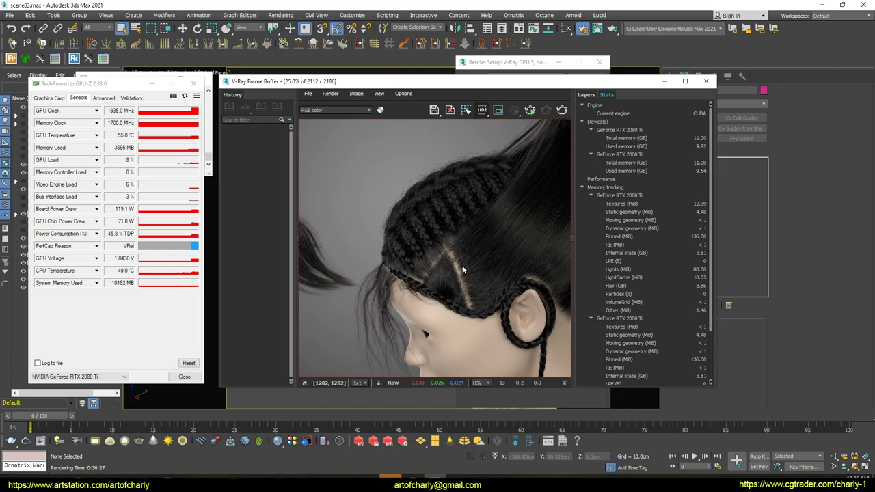
scroll(469, 256, down, 1)
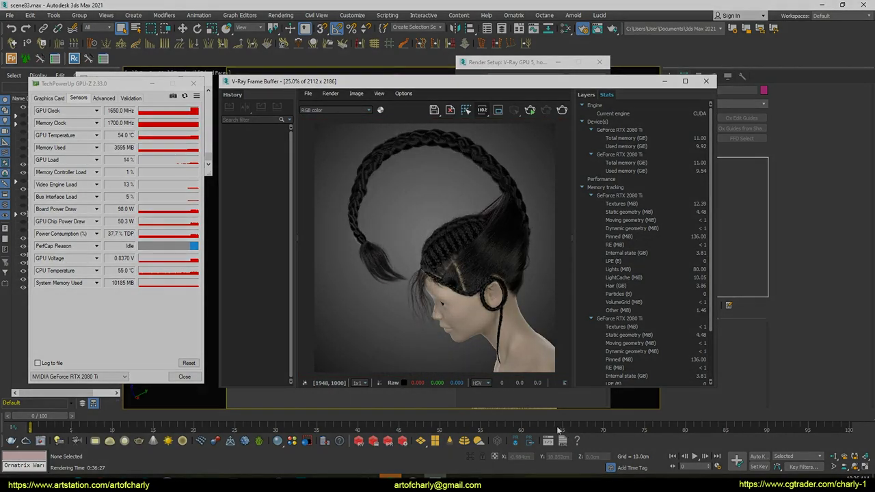